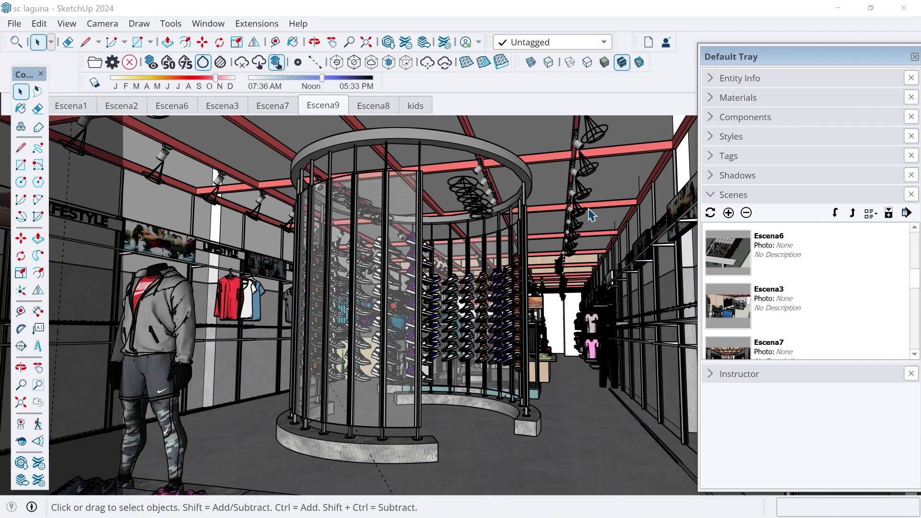
Step: Orbit around the round shoe display and across the store interior, zooming in
key("o")
left_click_drag(441, 277, 522, 317)
key("space")
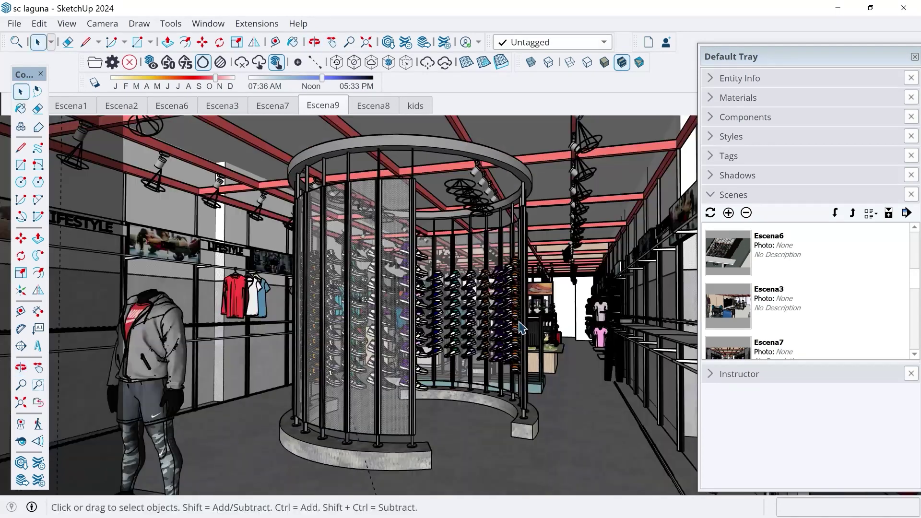
scroll(566, 330, "up", 10)
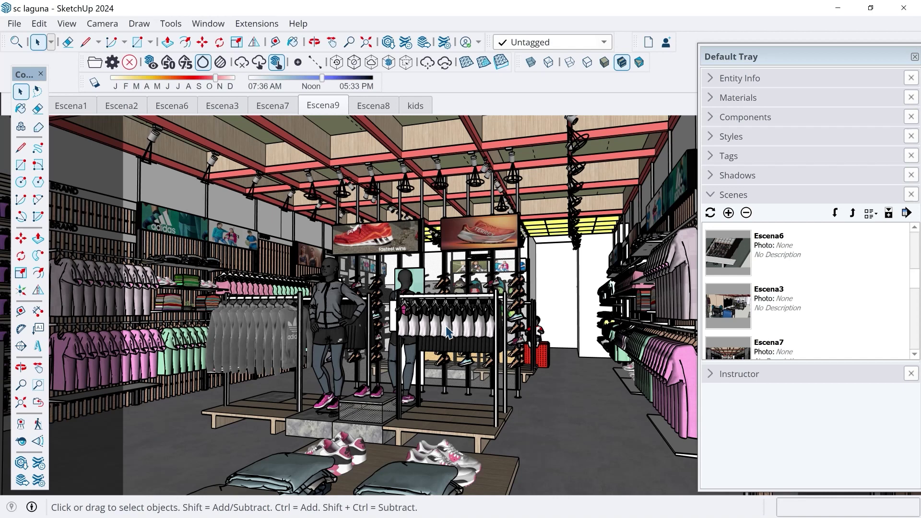
middle_click_drag(446, 331, 607, 342)
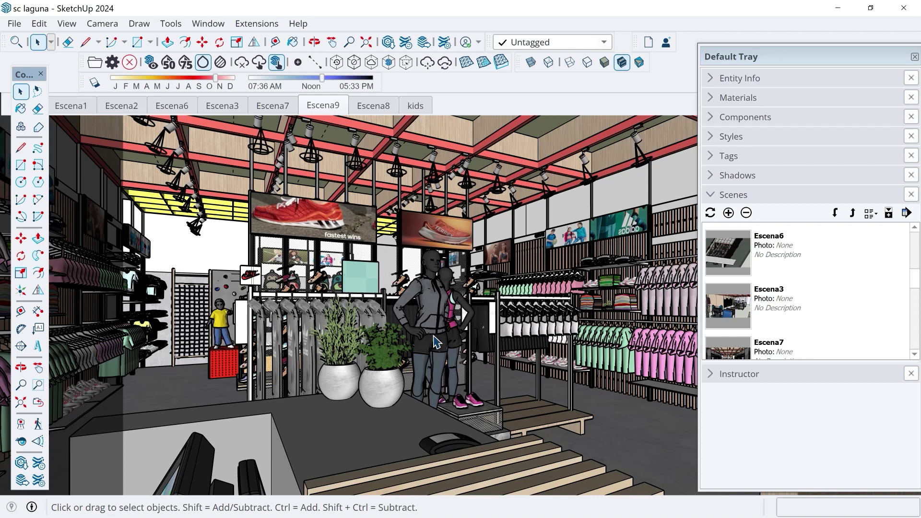
scroll(417, 312, "up", 4)
Step: Orbit from the mannequins toward the shoe wall, zooming in and back out
middle_click_drag(460, 304, 434, 288)
scroll(492, 311, "up", 3)
scroll(434, 288, "up", 3)
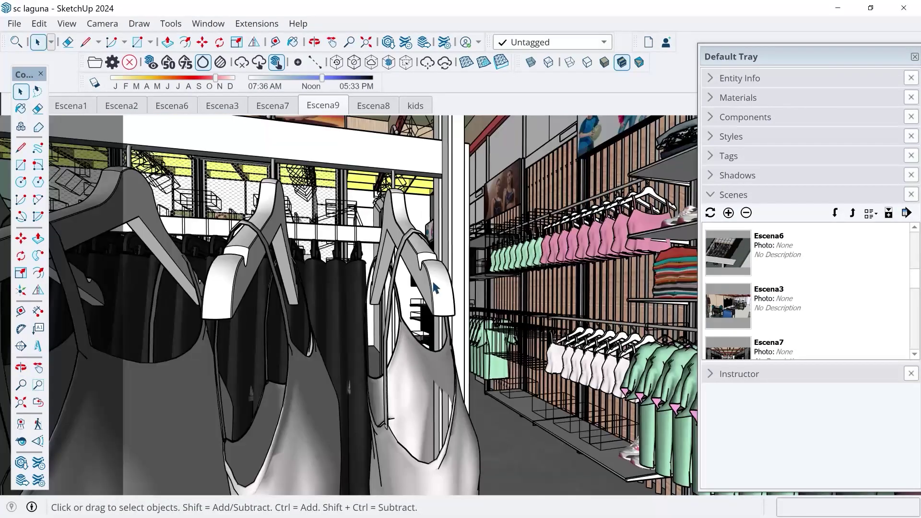
scroll(434, 287, "down", 6)
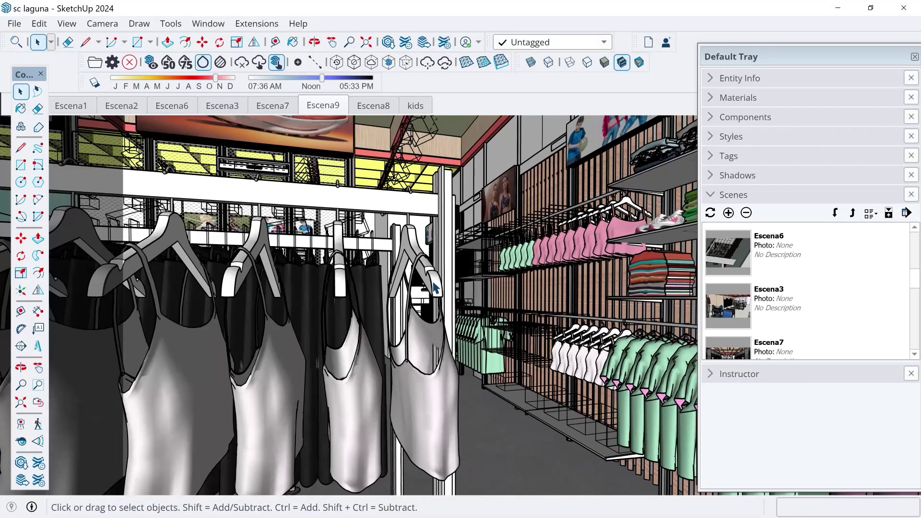
scroll(434, 288, "down", 3)
Step: Look around the clothing aisle and ceiling, then pan and zoom before switching to File Explorer
key("l")
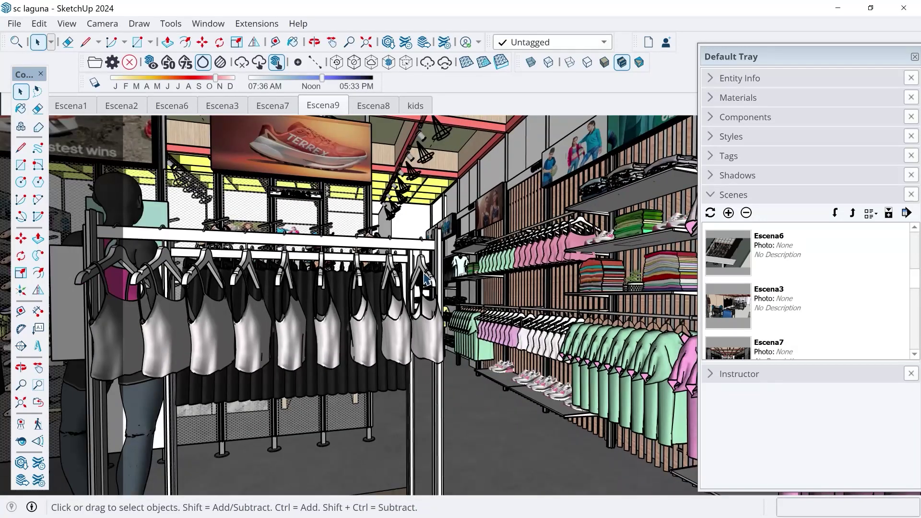
left_click_drag(482, 291, 342, 202)
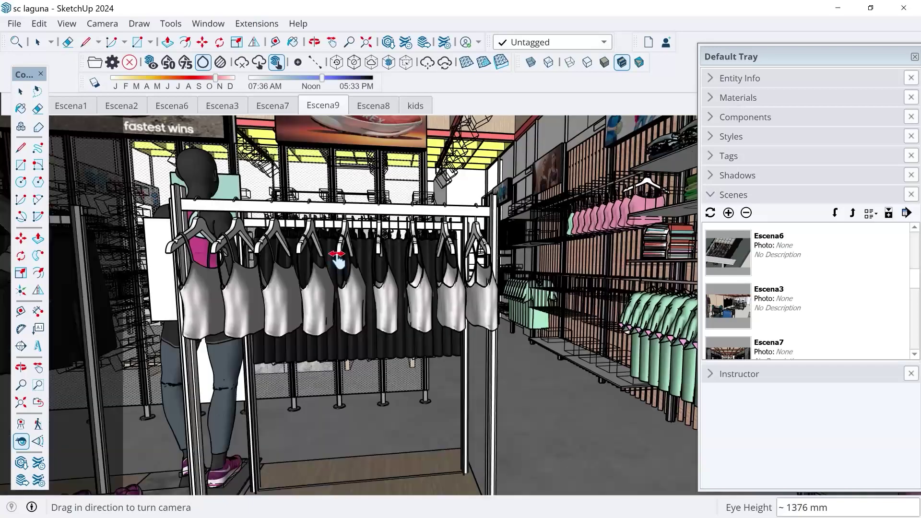
key("h")
scroll(342, 202, "up", 10)
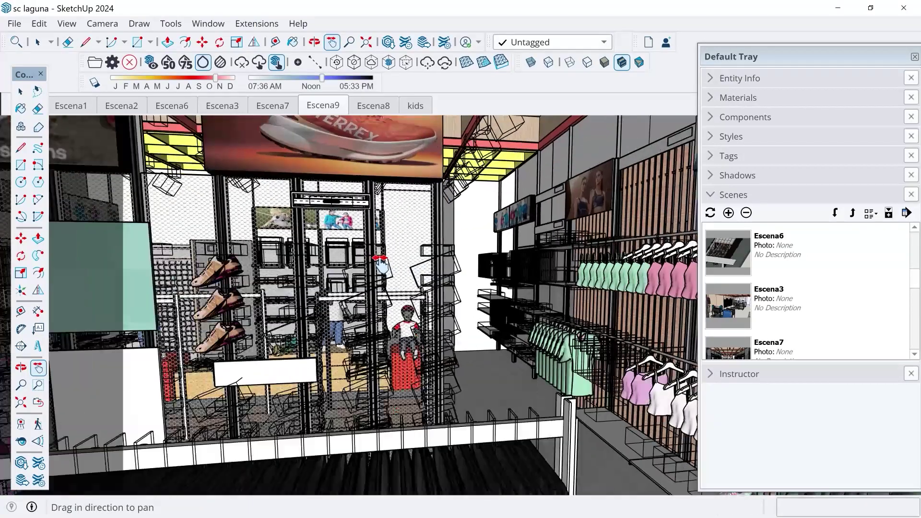
scroll(373, 271, "down", 10)
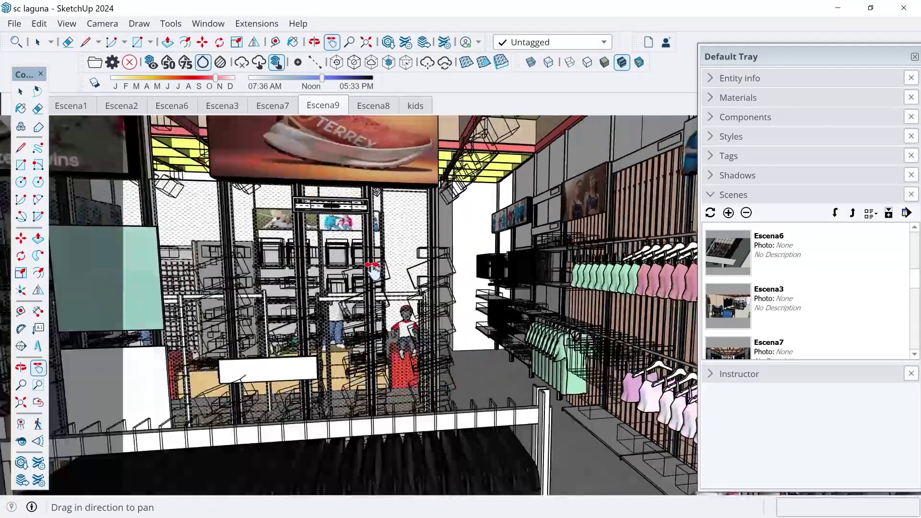
key("alt+Tab")
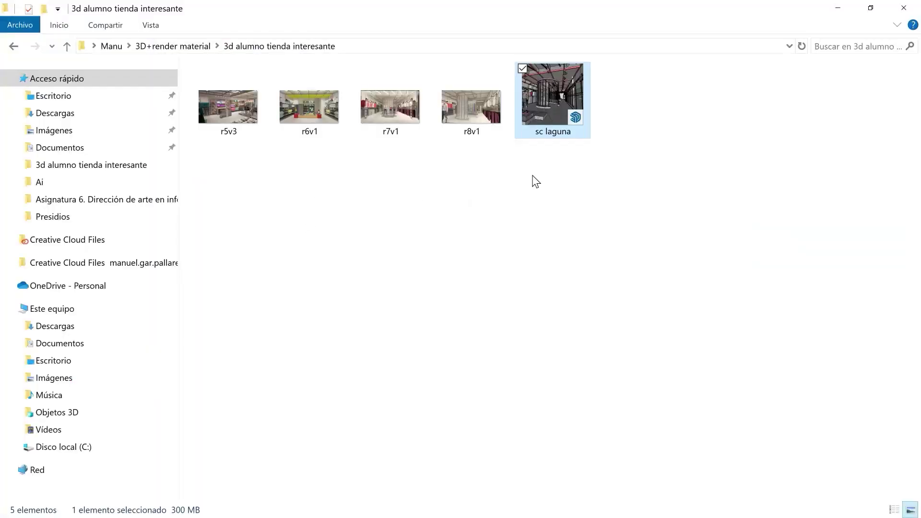
Step: Open the Properties of the 'sc laguna' file in File Explorer
right_click(552, 101)
left_click(589, 478)
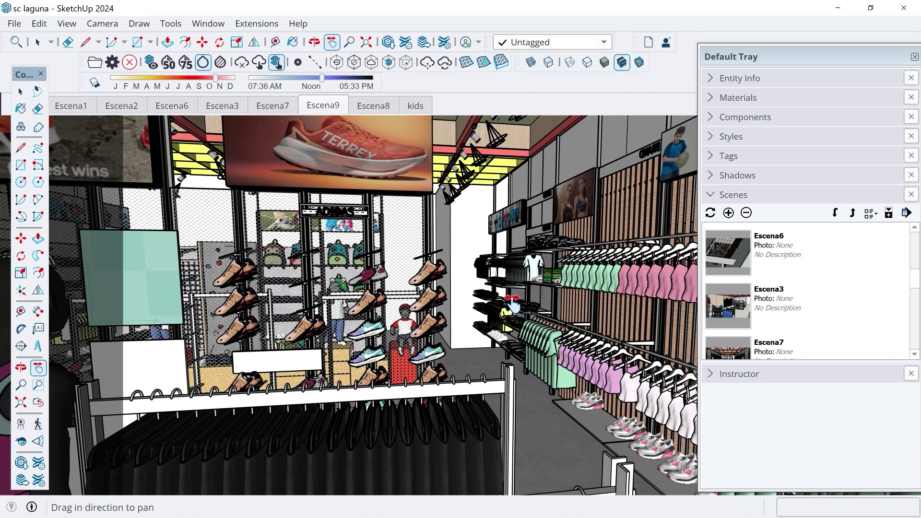
Step: Review the Graphics page of Window > Preferences, close it with OK, and orbit the view
scroll(405, 272, "up", 3)
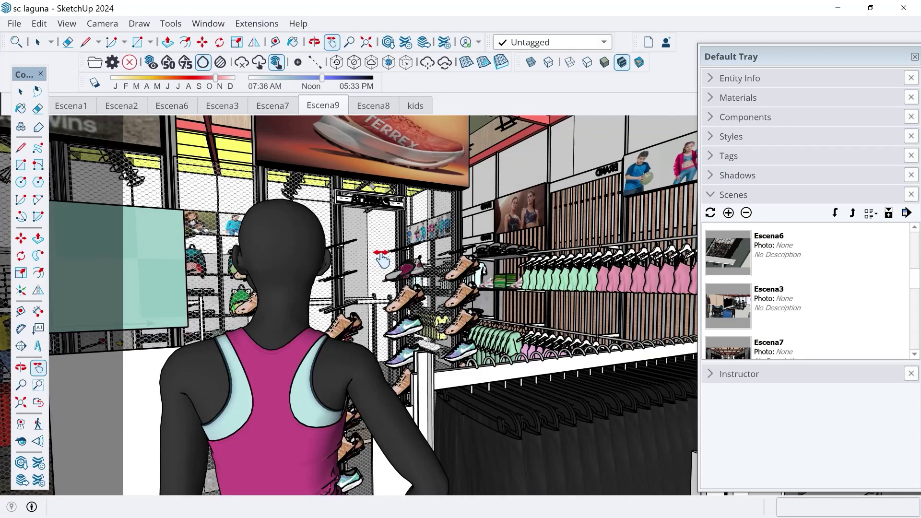
left_click(215, 25)
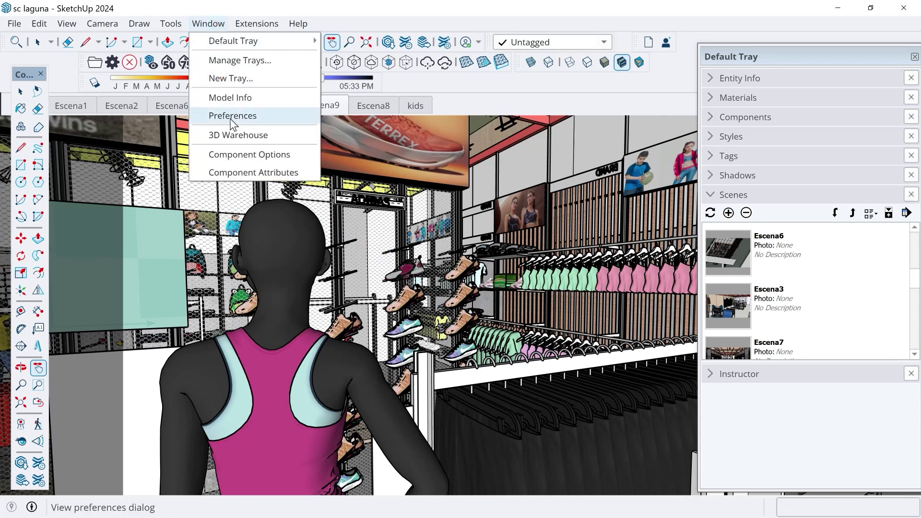
left_click(229, 118)
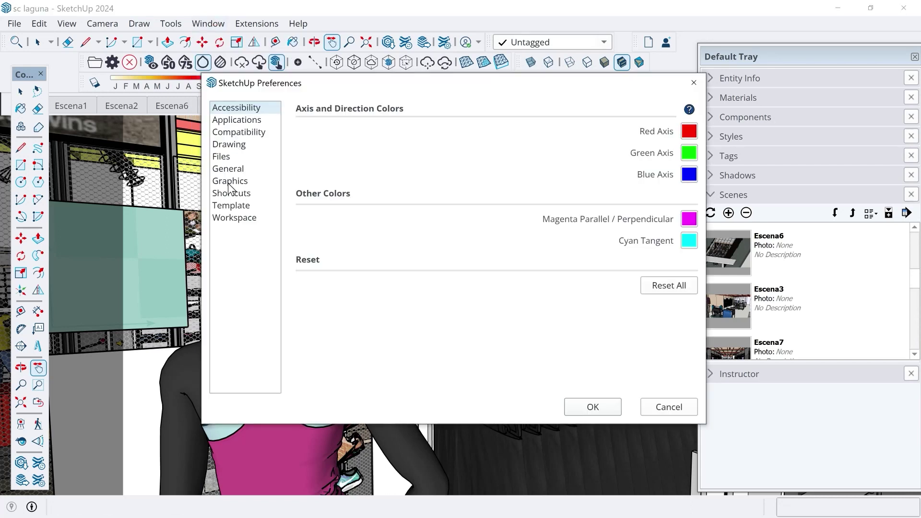
left_click(234, 184)
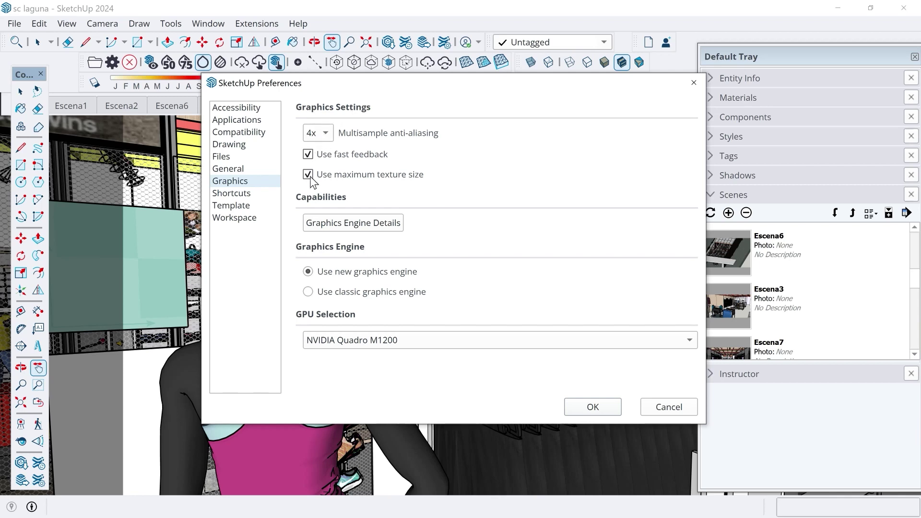
left_click(593, 407)
middle_click_drag(322, 271, 626, 304)
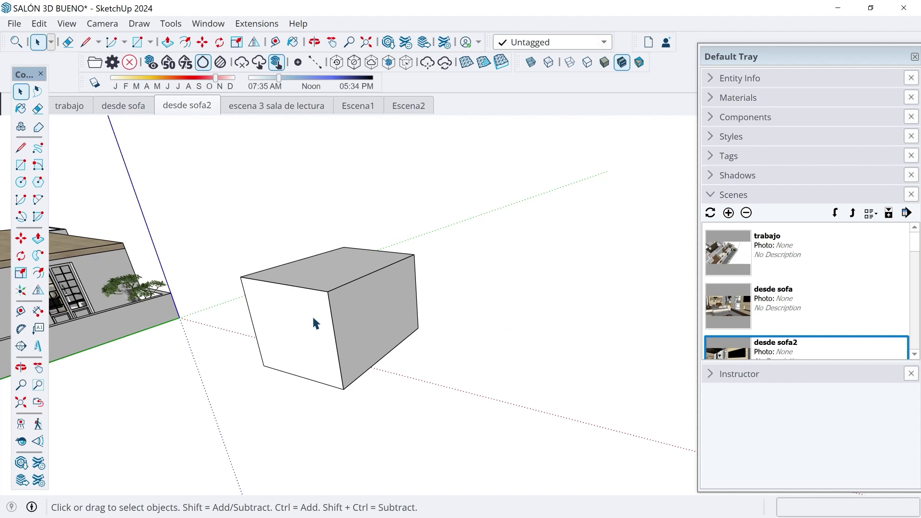
Step: Draw a two-segment line outline across one top corner of the box, splitting the face
scroll(288, 315, "up", 3)
middle_click_drag(318, 315, 299, 319)
scroll(289, 310, "up", 1)
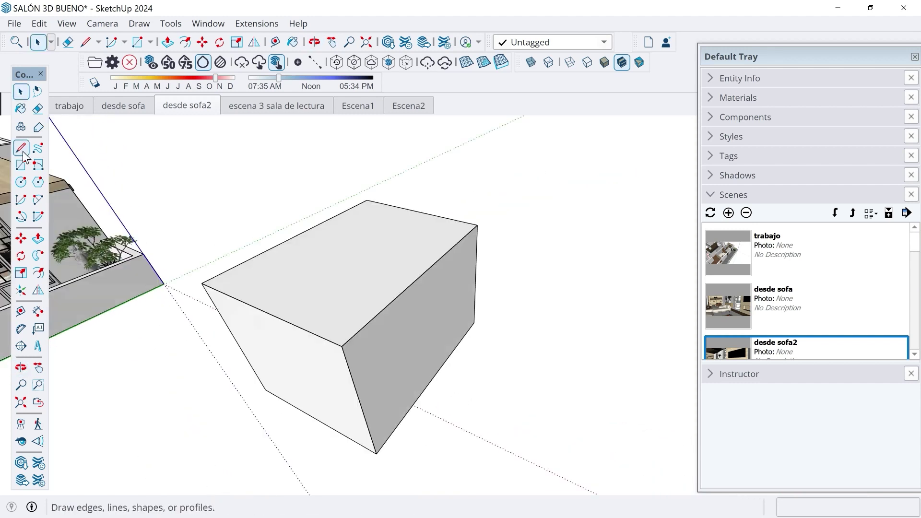
left_click(22, 149)
left_click(281, 318)
left_click(346, 274)
left_click(401, 293)
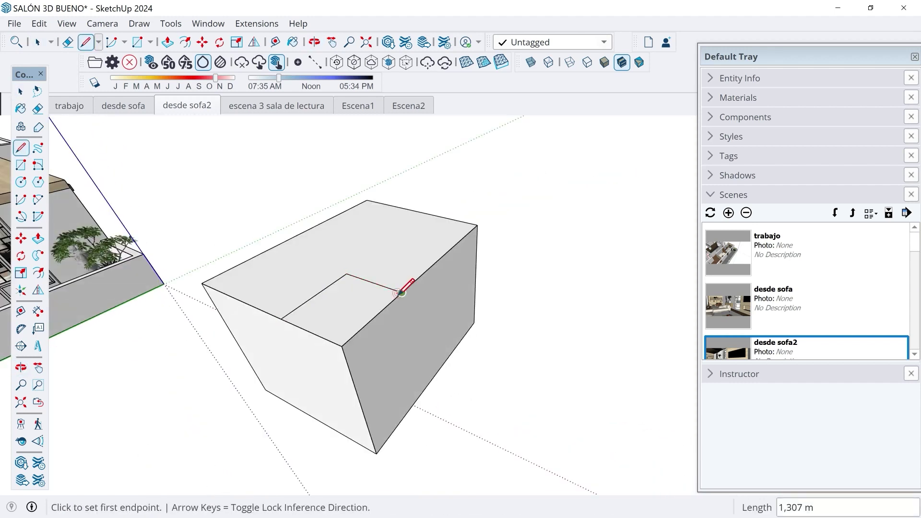
Step: Push the split-off corner face down into the box, then orbit to view the notch
key("p")
left_click(345, 302)
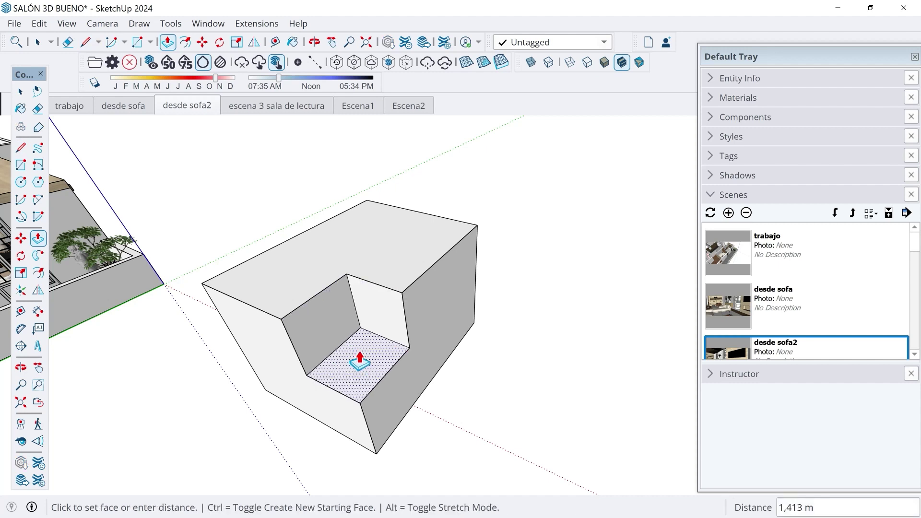
left_click(360, 361)
key("space")
middle_click_drag(376, 432, 406, 367)
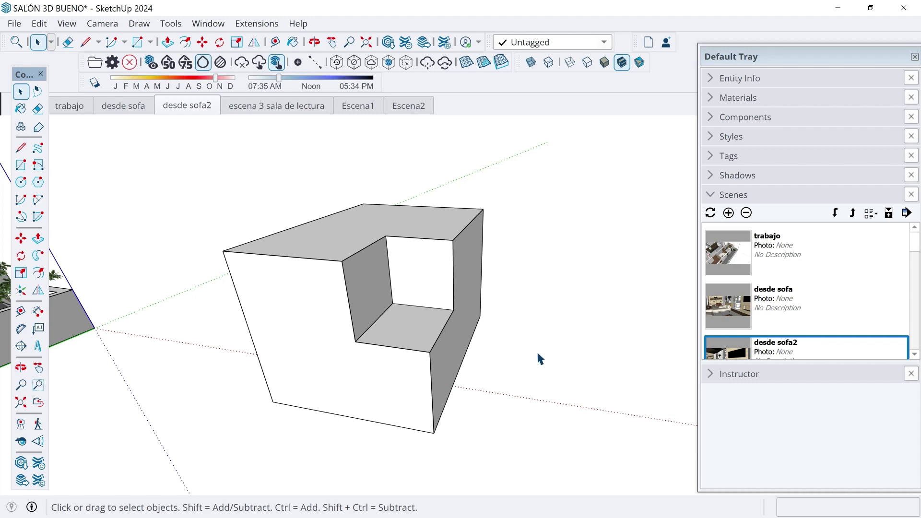
Step: Collapse Scenes and expand the Styles panel to edit the current style's face settings
left_click(711, 194)
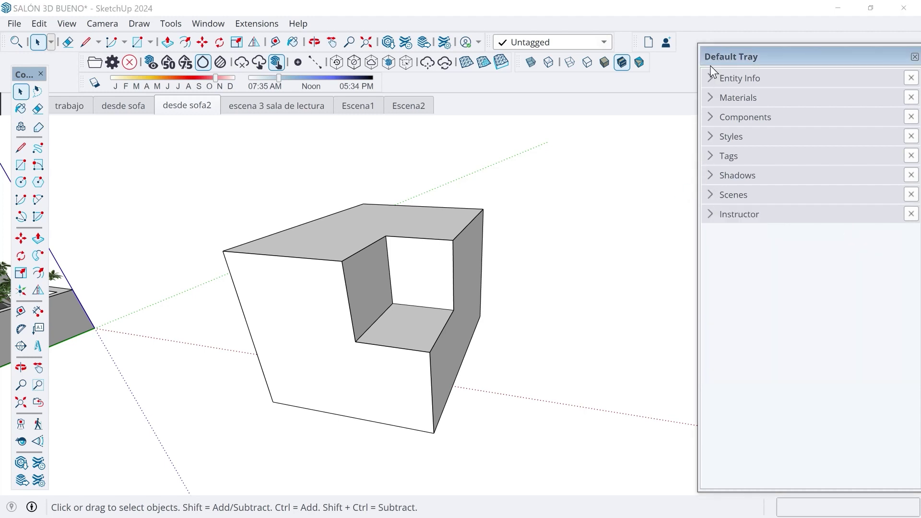
left_click(710, 137)
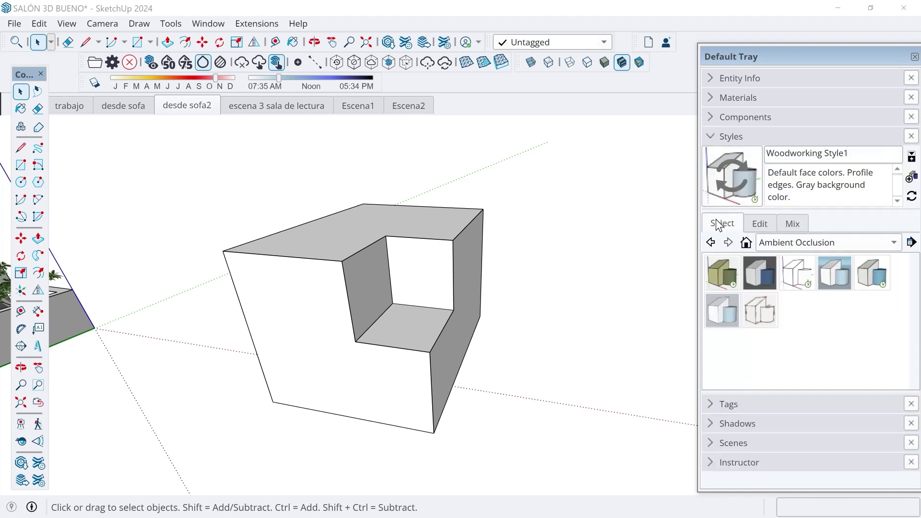
left_click(760, 225)
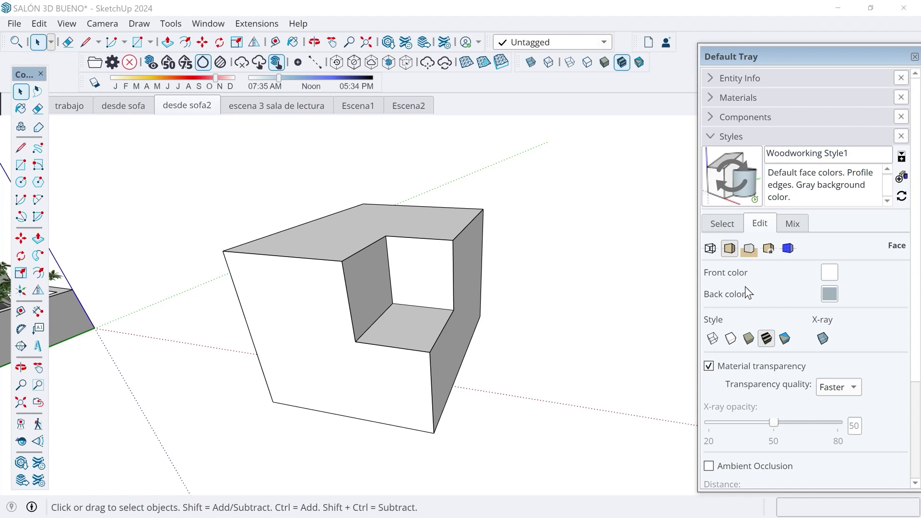
scroll(745, 288, "down", 1)
scroll(745, 289, "down", 2)
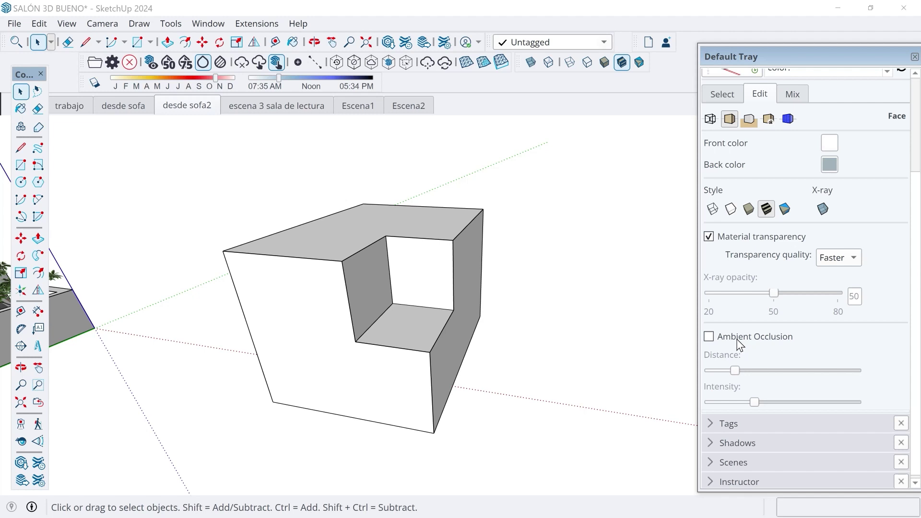
Step: Turn on Ambient Occlusion, raise its distance high and set intensity to a moderate level
left_click(709, 337)
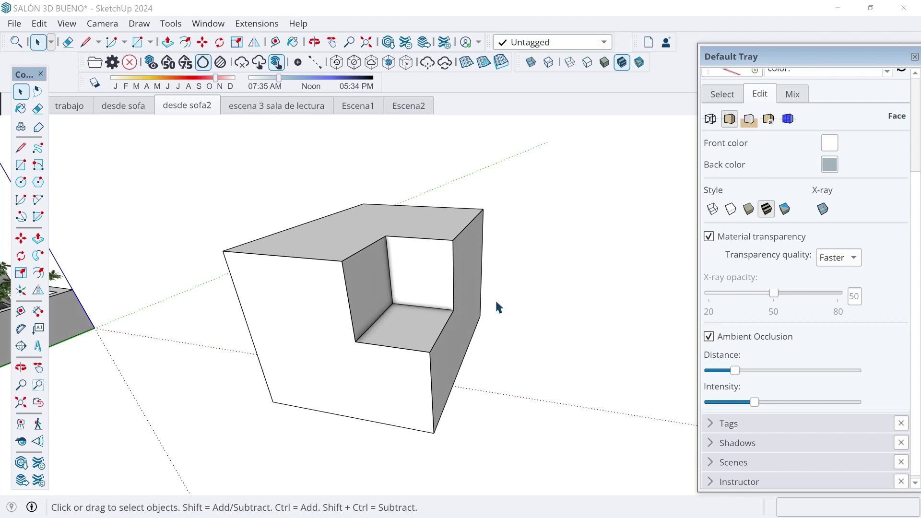
scroll(388, 355, "up", 2)
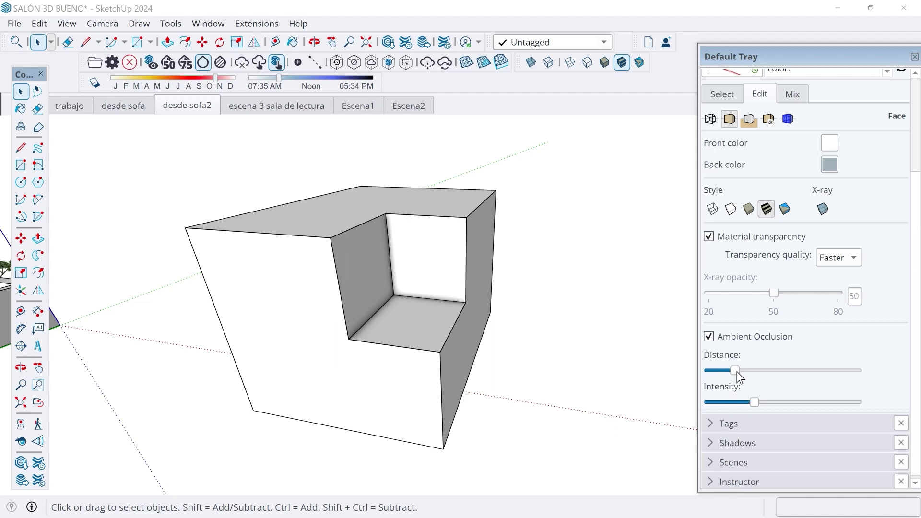
left_click_drag(747, 373, 832, 382)
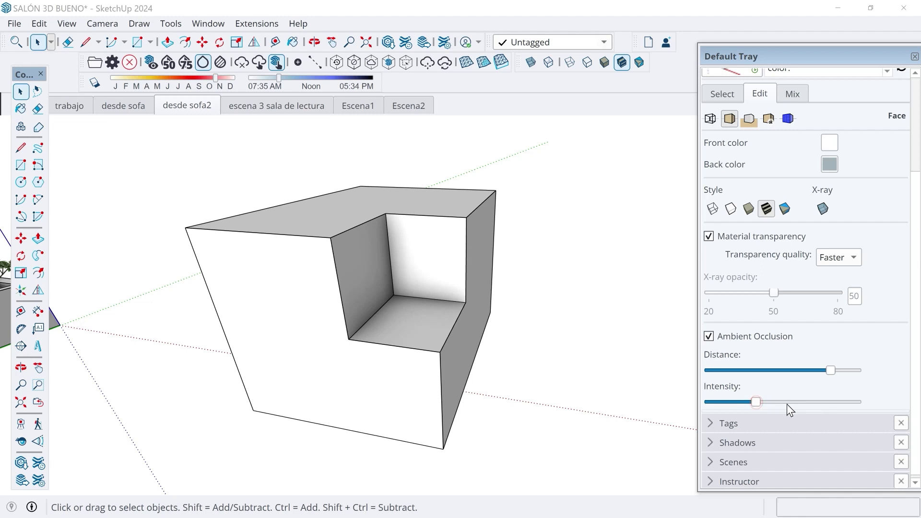
mouse_move(787, 404)
left_mouse_down()
mouse_move(822, 404)
mouse_move(714, 403)
left_mouse_up()
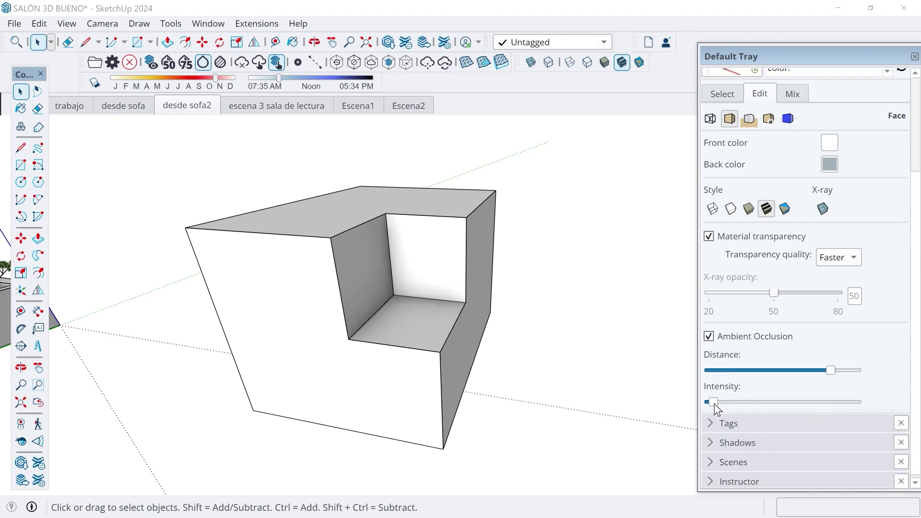
left_click(717, 402)
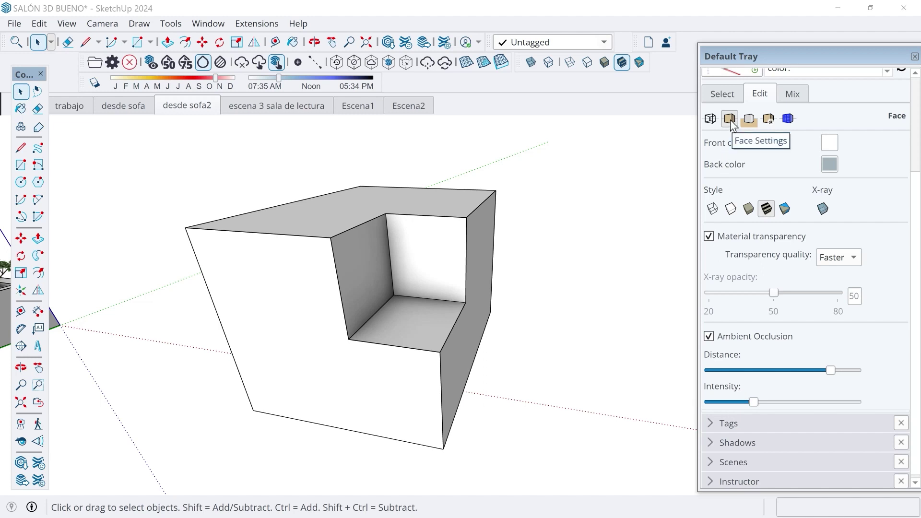
Step: Switch Ambient Occlusion off through View > Face Style
left_click(68, 25)
mouse_move(93, 261)
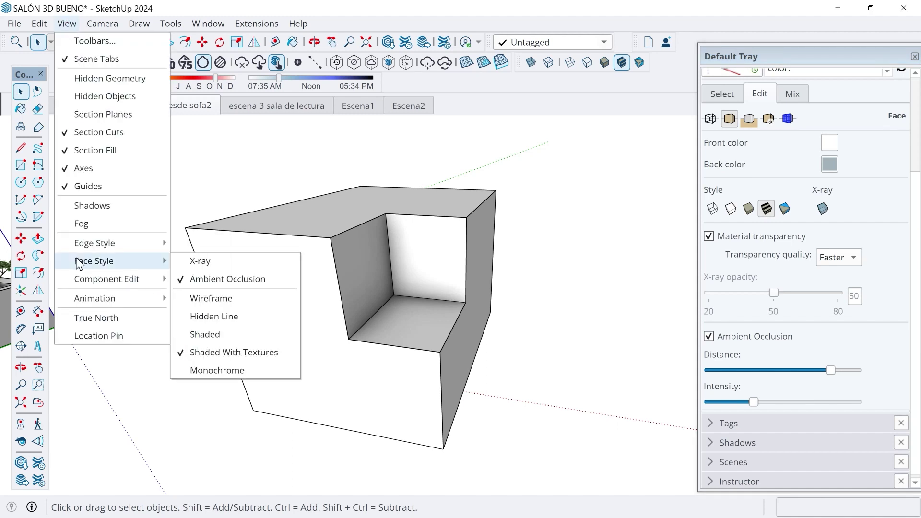
left_click(206, 279)
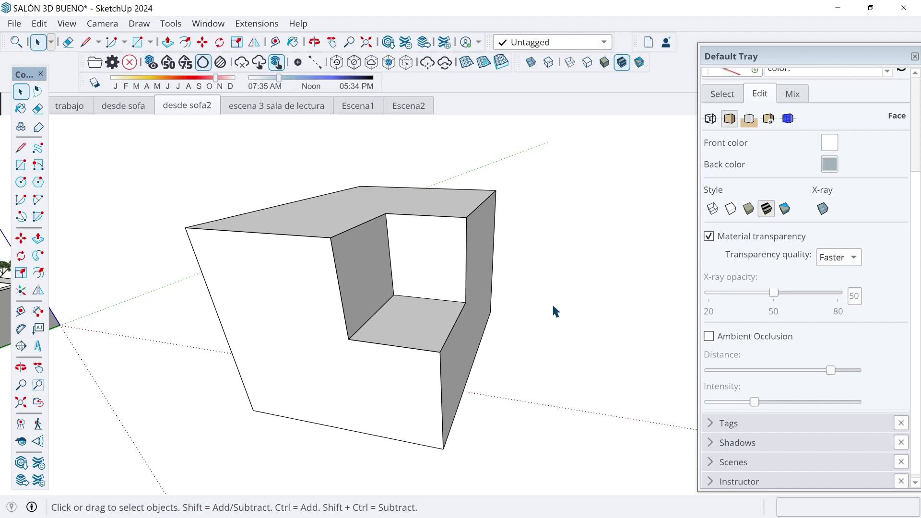
left_click(208, 23)
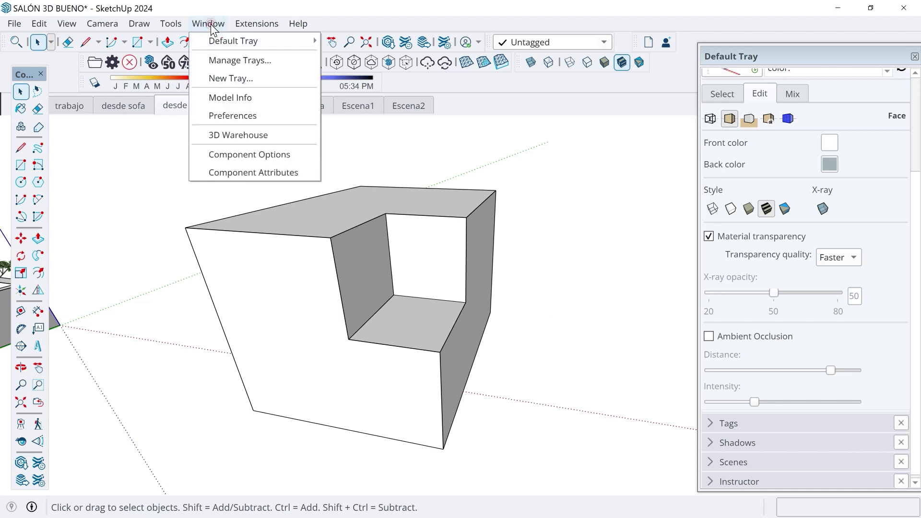
Step: Assign K as the Ambient Occlusion shortcut, confirming the reassignment, and test it on and off
left_click(224, 115)
left_click(230, 193)
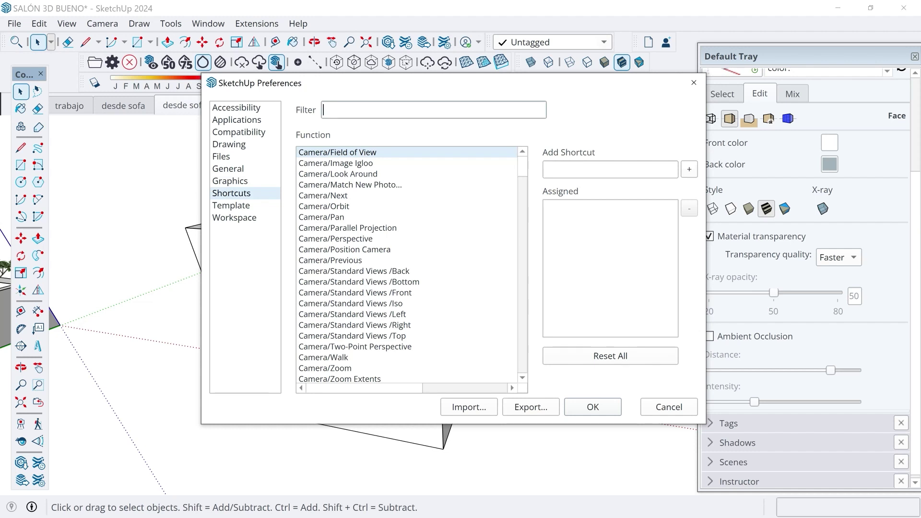
type("ambient")
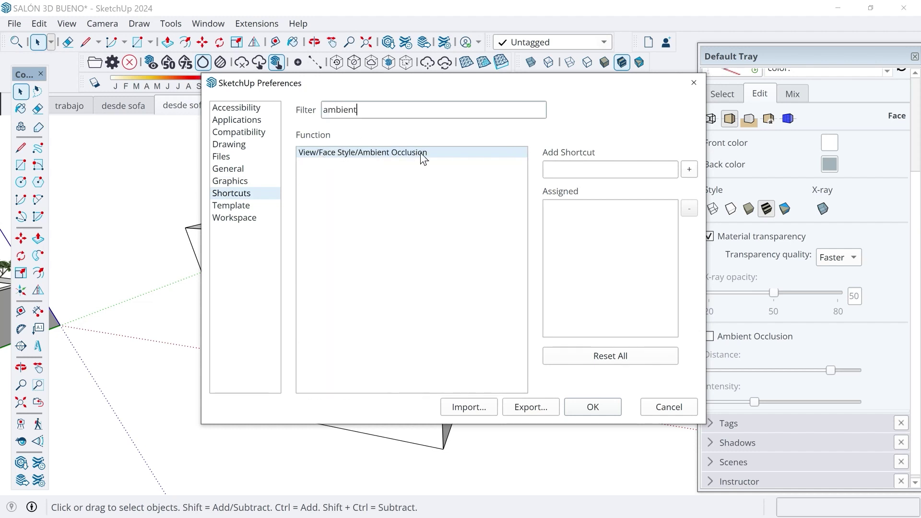
left_click(385, 154)
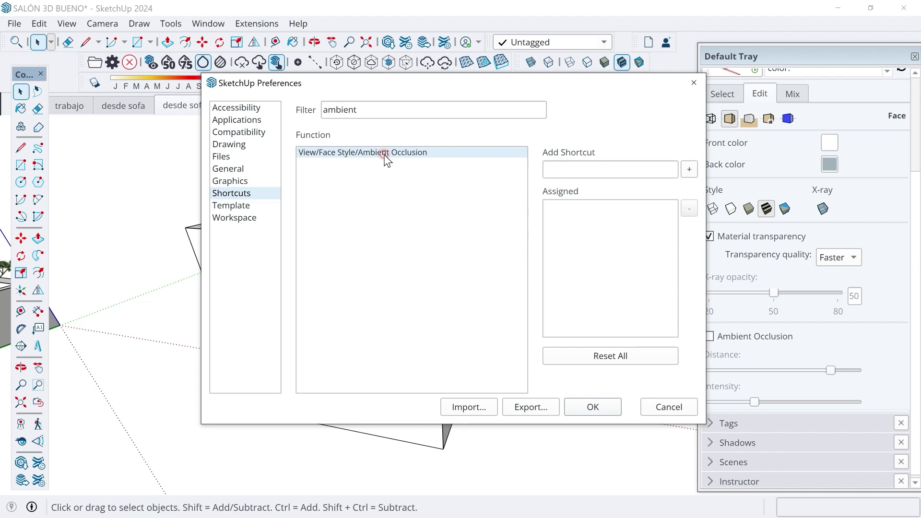
left_click(579, 168)
key("k")
left_click(690, 170)
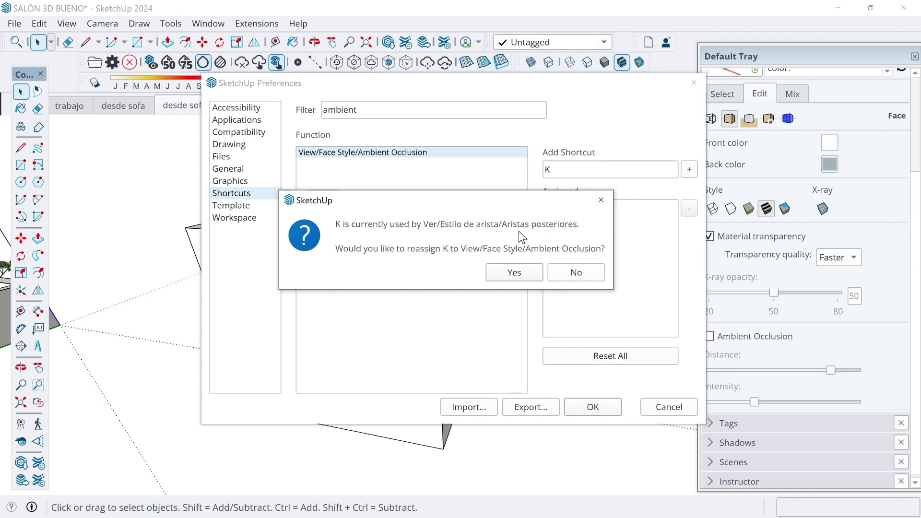
left_click(513, 273)
left_click(593, 406)
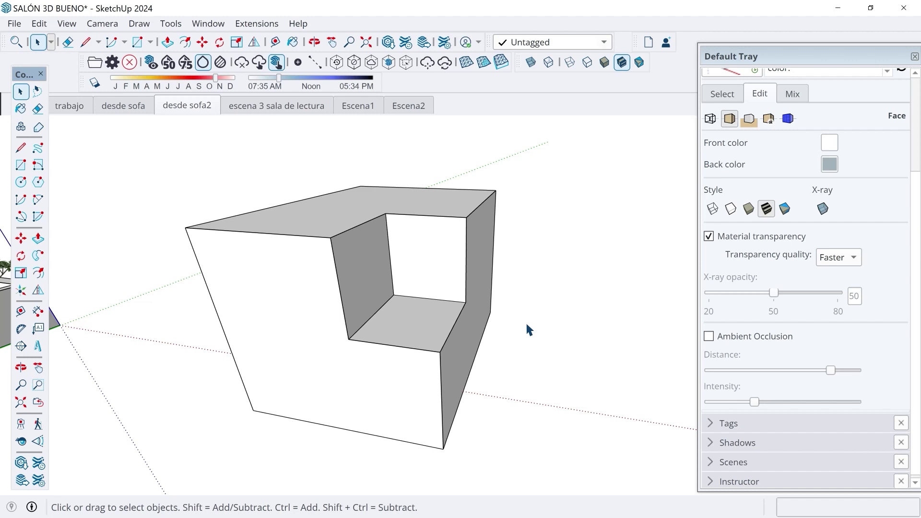
key("k")
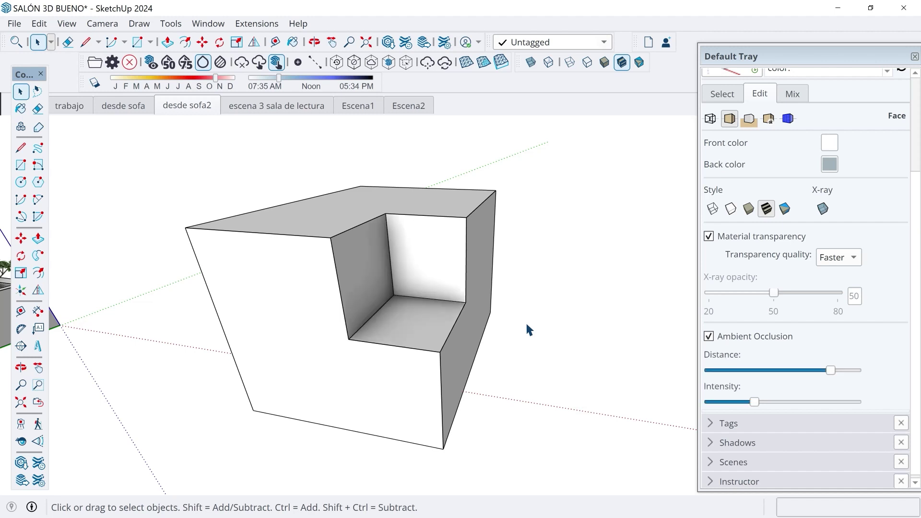
key("k")
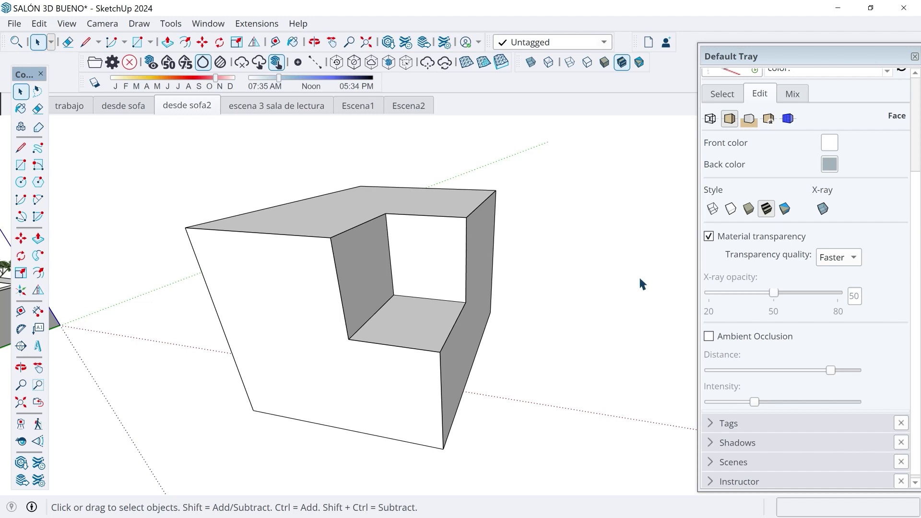
Step: Collapse Styles and open the 'desde sofa2' scene from the Scenes panel
left_click(725, 139)
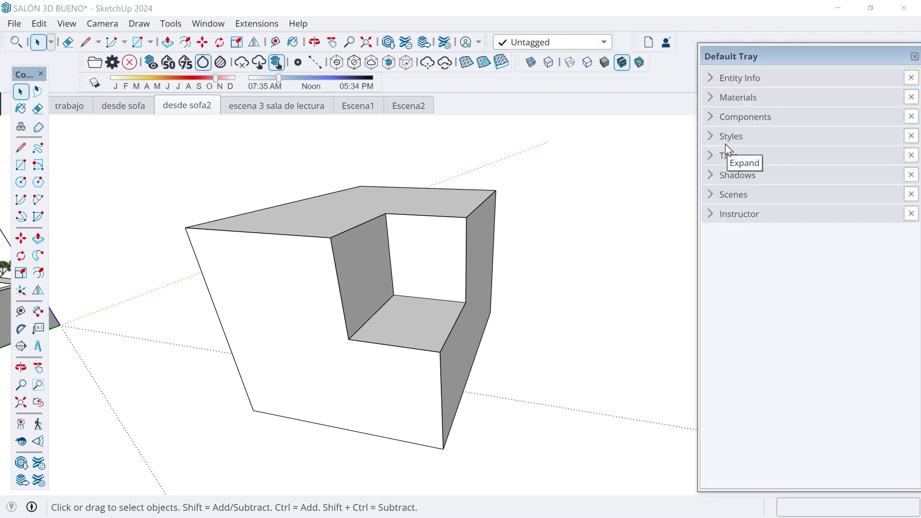
left_click(710, 194)
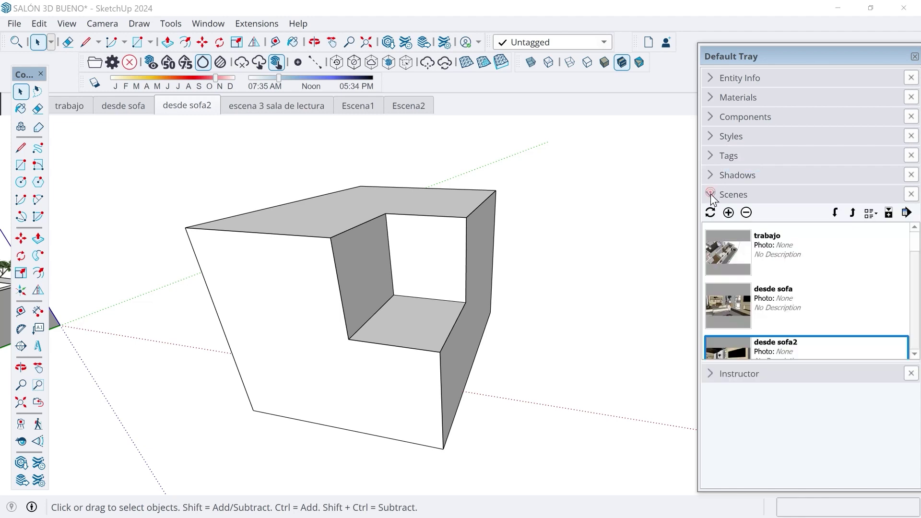
scroll(733, 306, "down", 1)
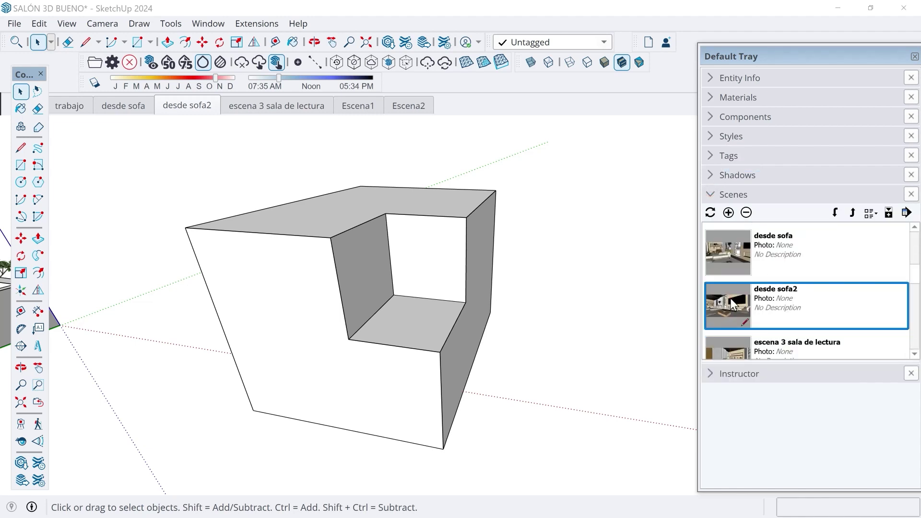
double_click(731, 302)
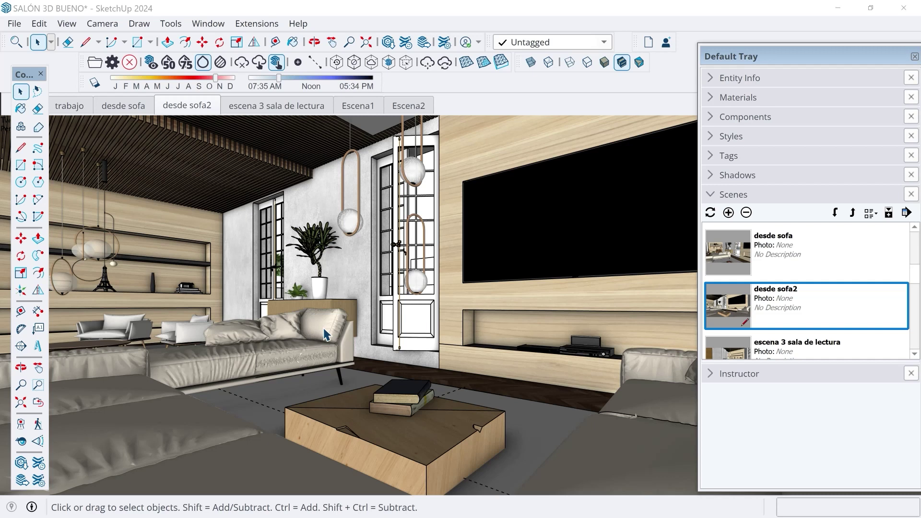
Step: In the living room style's face settings, uncheck Ambient Occlusion to compare, then recheck it
left_click(711, 137)
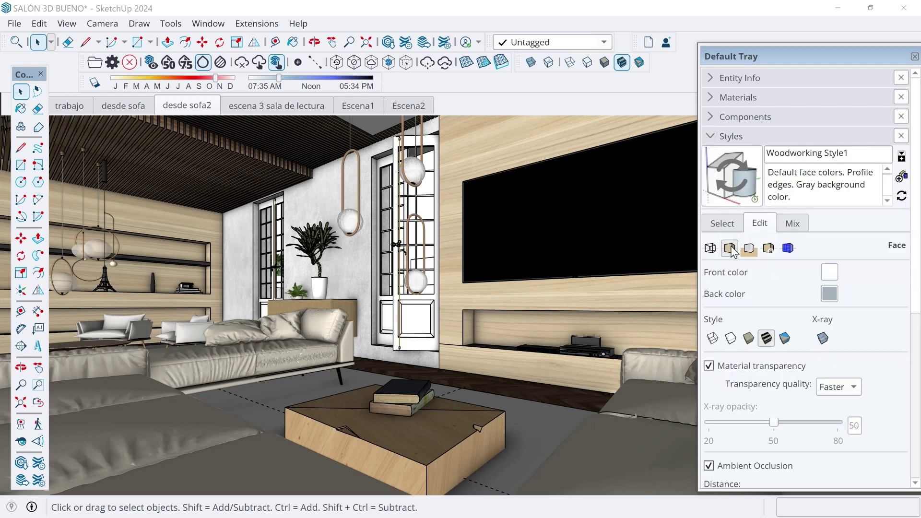
scroll(755, 342, "down", 3)
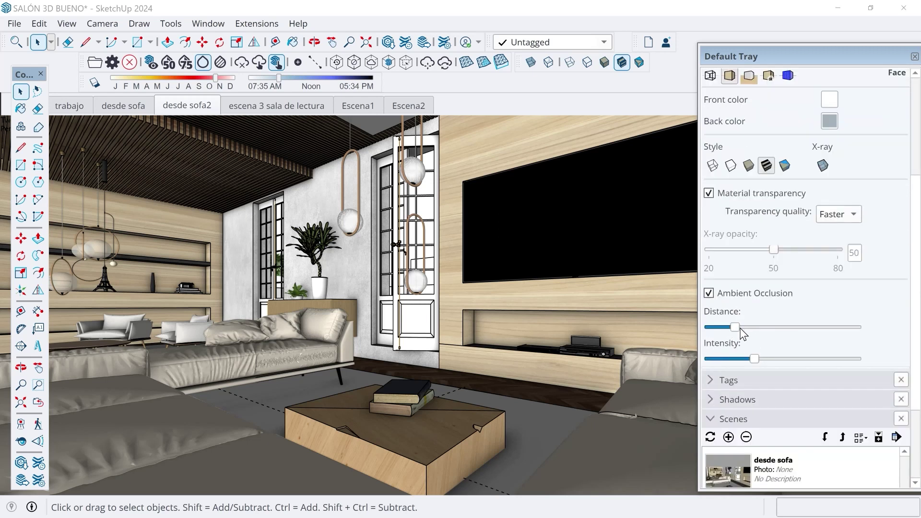
left_click(710, 294)
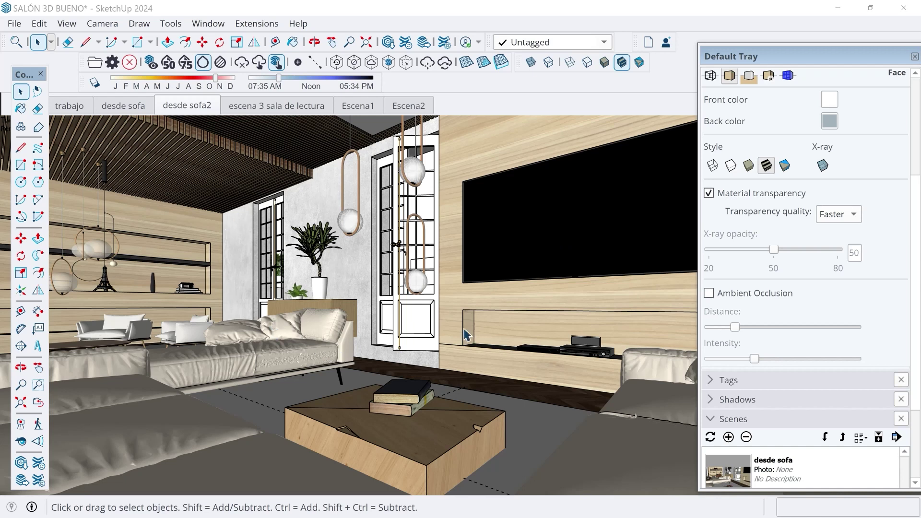
left_click(709, 293)
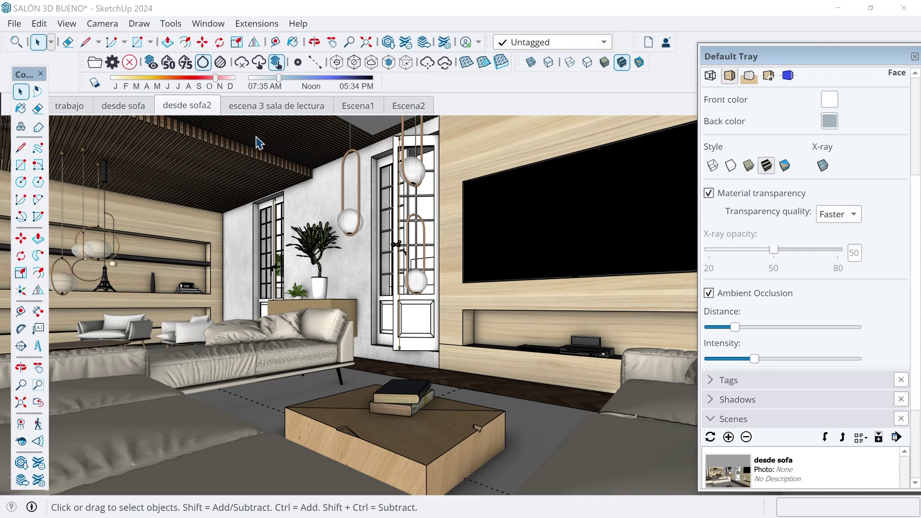
Step: Set the ambient occlusion distance to about two-thirds and raise intensity to around half
left_click(737, 326)
left_click_drag(770, 329, 795, 333)
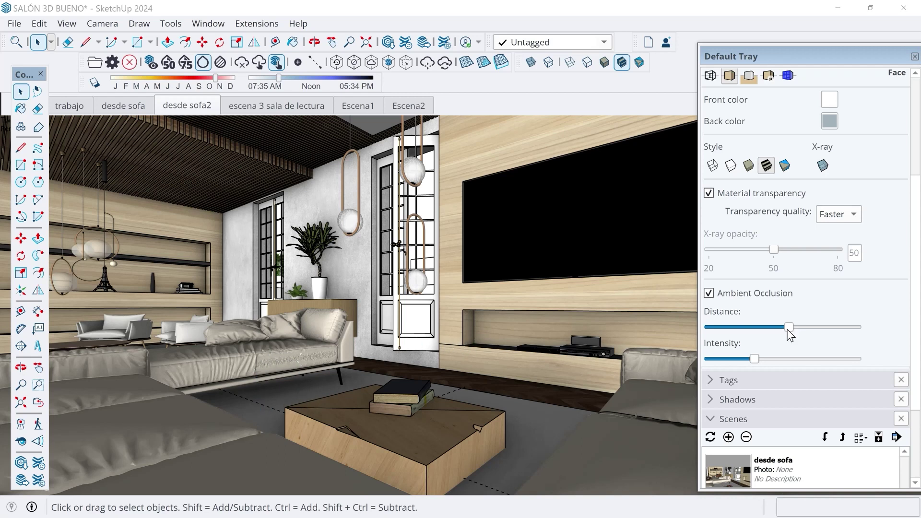
left_click_drag(789, 328, 783, 328)
left_click(739, 328)
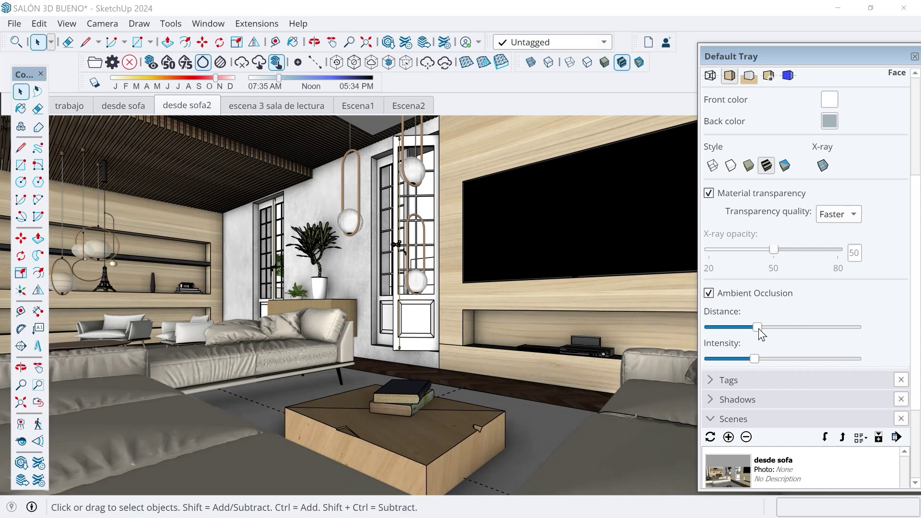
left_click_drag(758, 329, 761, 328)
left_click(801, 328)
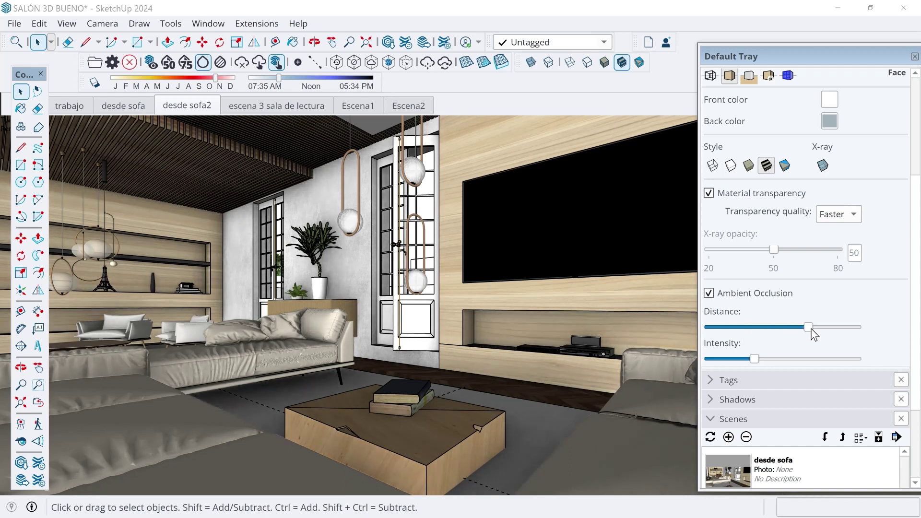
left_click(803, 330)
left_click_drag(767, 366, 782, 367)
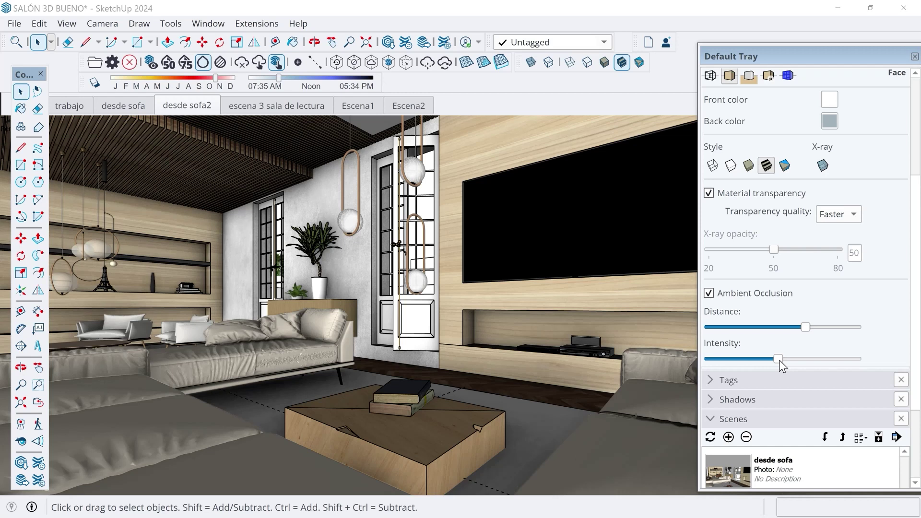